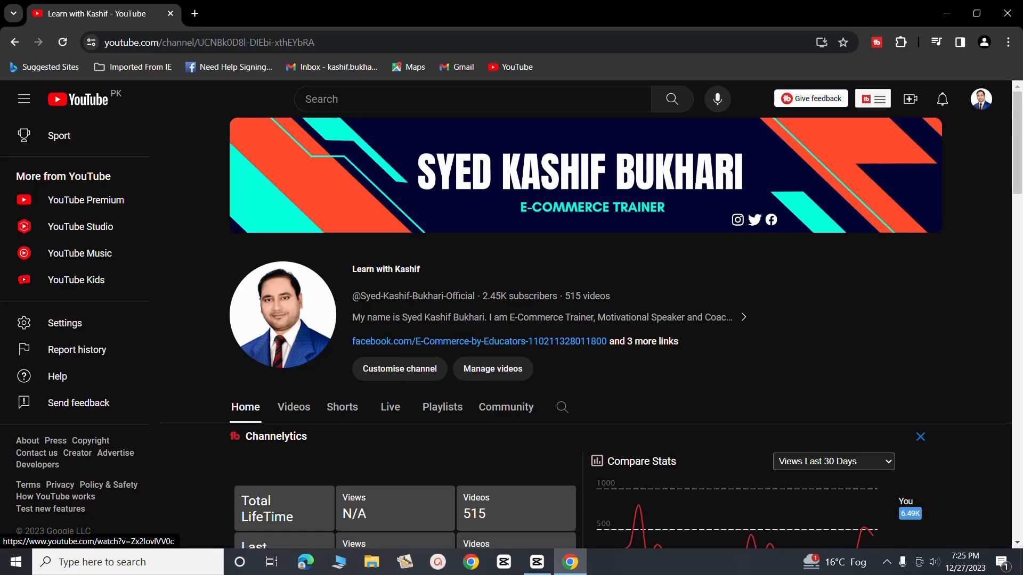
Switch to CapCut and enable chroma key on the production_id_4148357 clip, sampling its green background as the key colour
{"action": "left_click", "coordinate": [537, 562]}
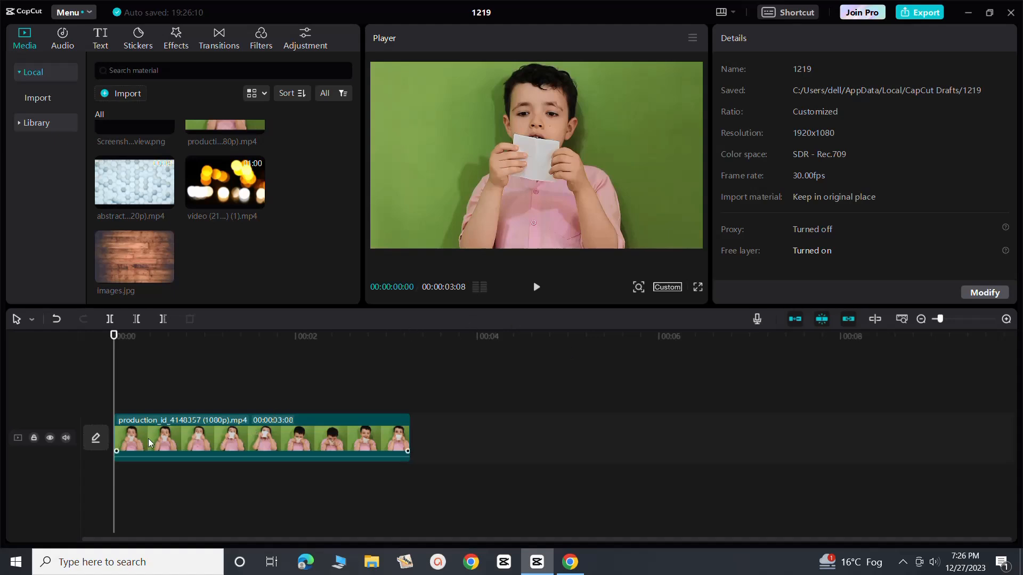
{"action": "left_click", "coordinate": [228, 439]}
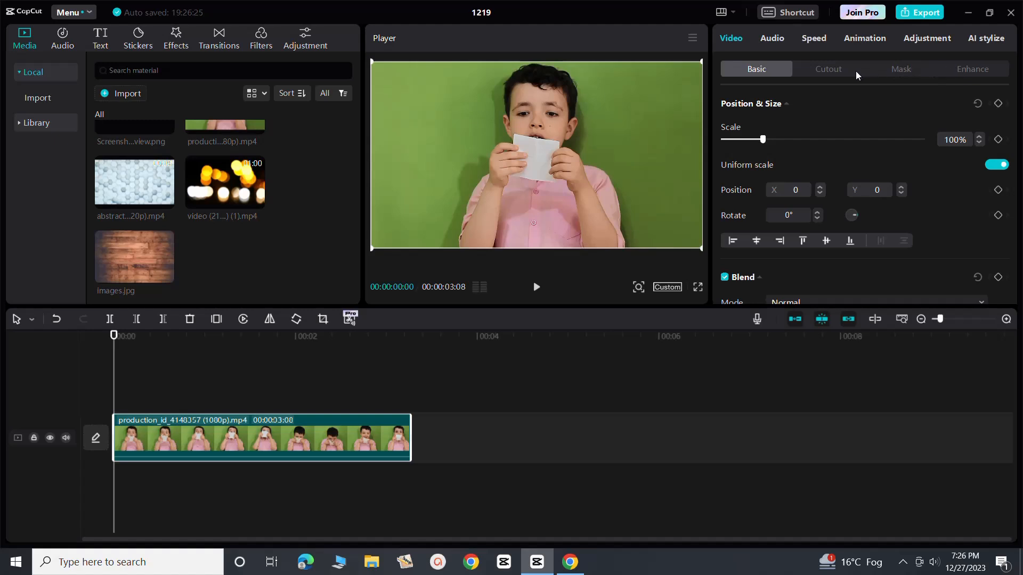
{"action": "left_click", "coordinate": [836, 74]}
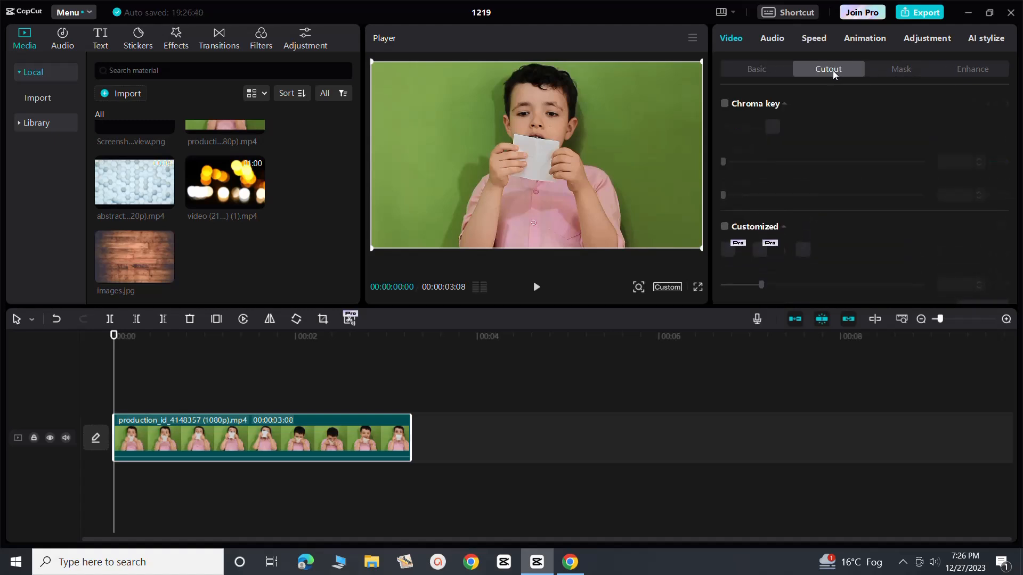
{"action": "left_click", "coordinate": [726, 104]}
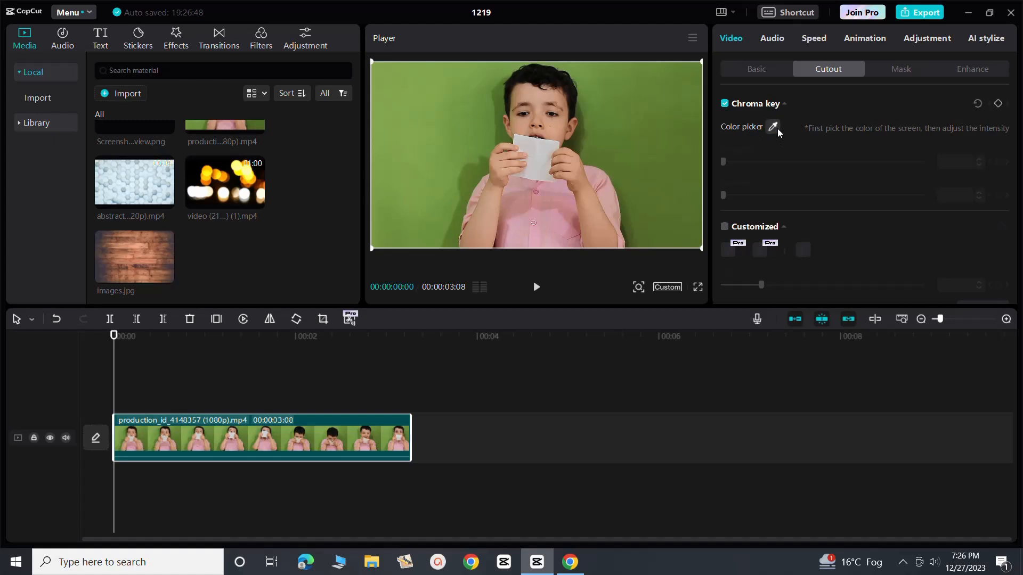
{"action": "left_click", "coordinate": [633, 127]}
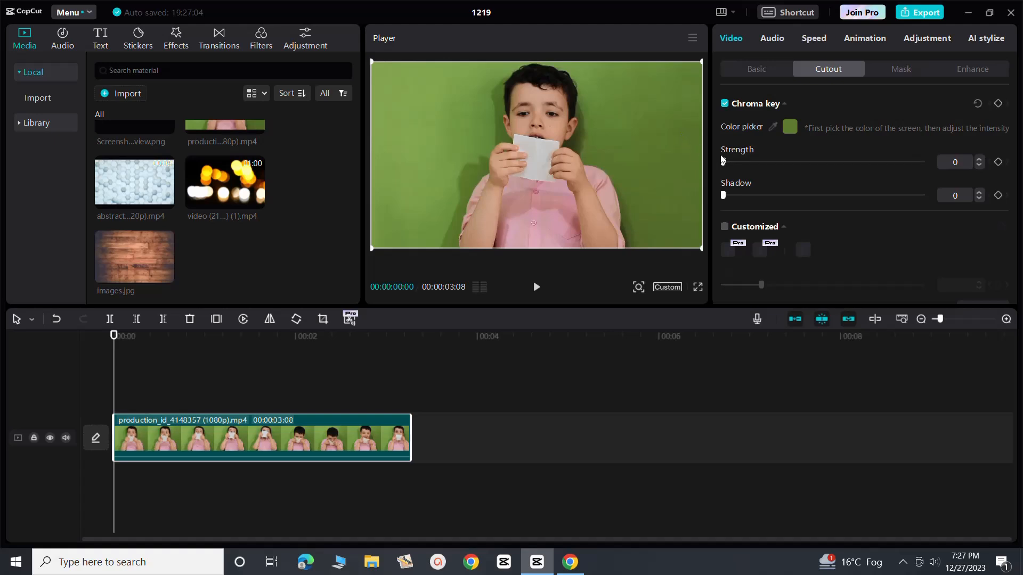
Set the chroma key strength to 3
{"action": "left_click", "coordinate": [979, 159]}
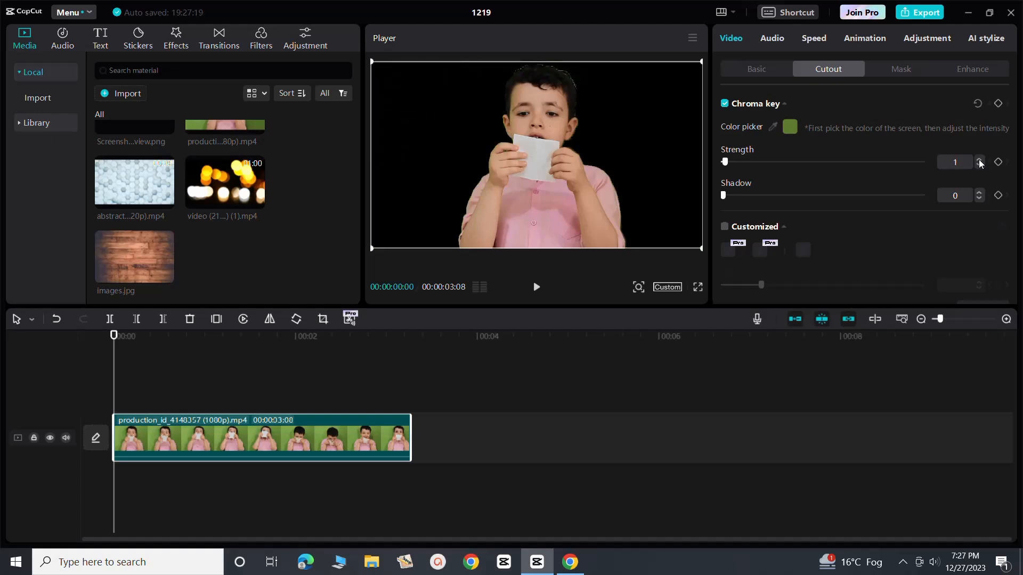
{"action": "left_click", "coordinate": [979, 160]}
{"action": "left_click", "coordinate": [979, 160]}
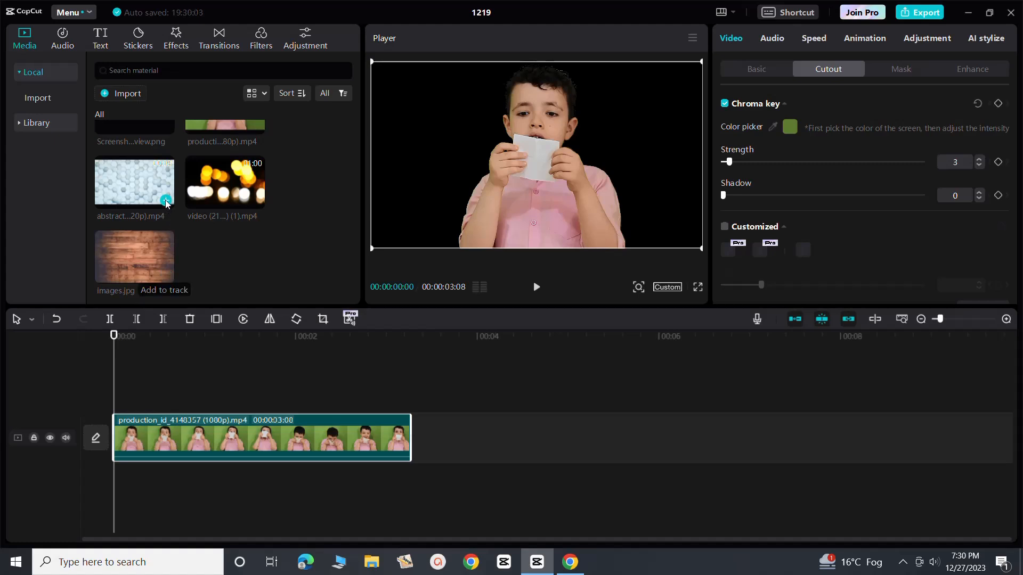
Place the abstract_-_26011 hexagon clip on the track beneath the boy clip and trim it to the same 00:00:03:08 length
{"action": "left_click", "coordinate": [165, 201]}
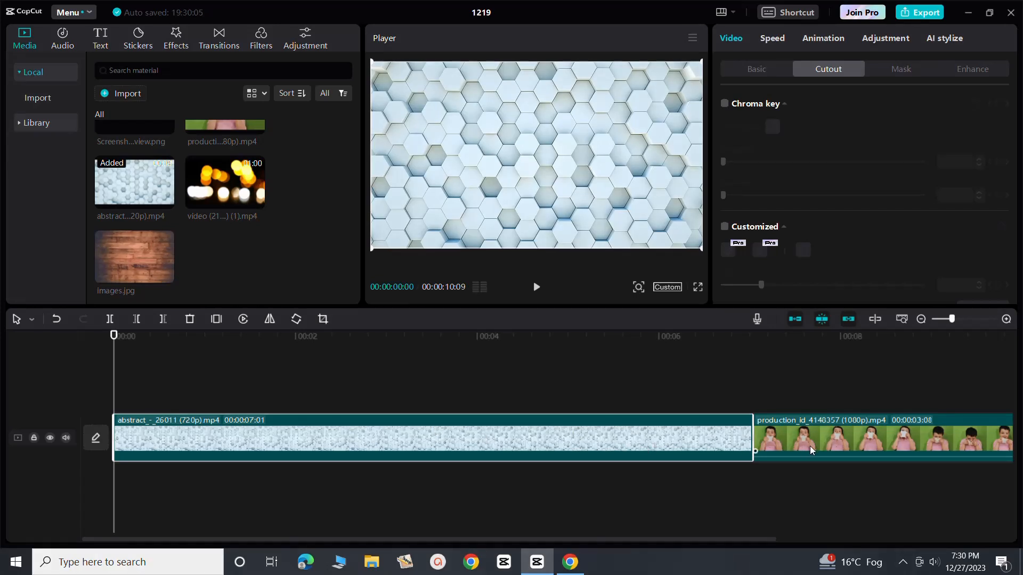
{"action": "left_click_drag", "start_coordinate": [808, 444], "coordinate": [165, 394]}
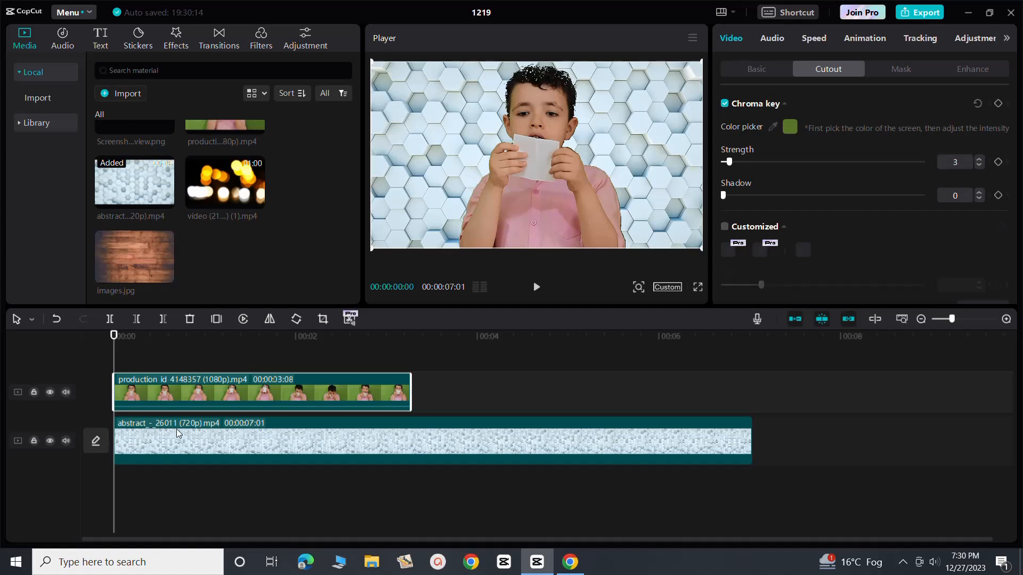
{"action": "left_click", "coordinate": [276, 442]}
{"action": "left_click_drag", "start_coordinate": [749, 443], "coordinate": [411, 449]}
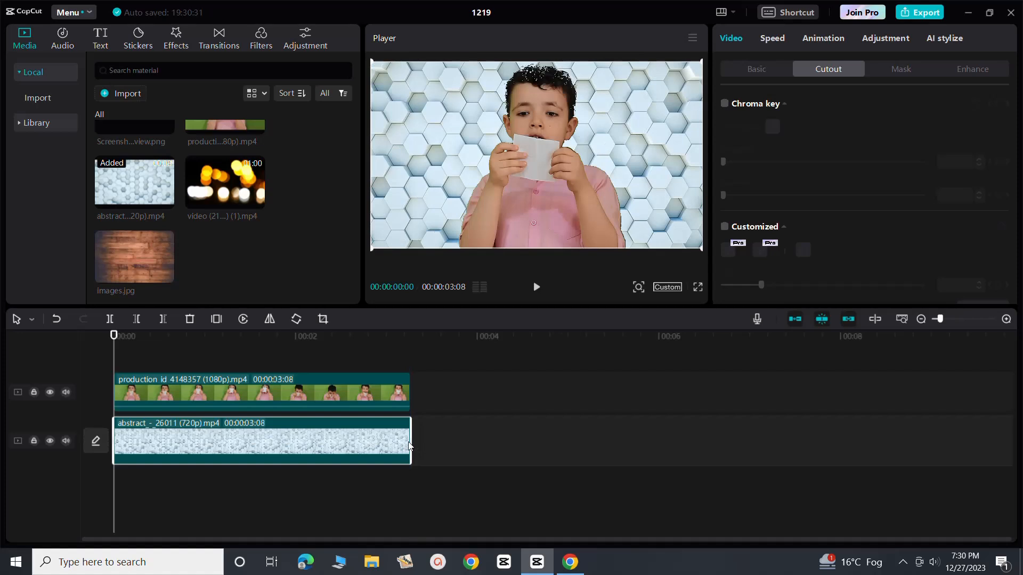
Select the boy clip and play the composite from the start to about 00:00:01:26 to check the keyed edges
{"action": "left_click", "coordinate": [353, 396]}
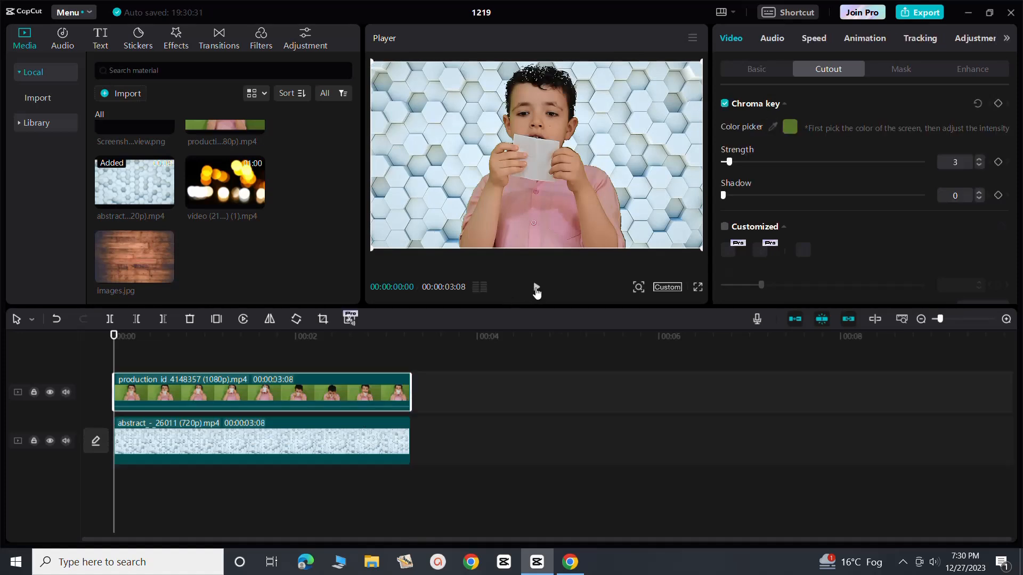
{"action": "left_click", "coordinate": [536, 291]}
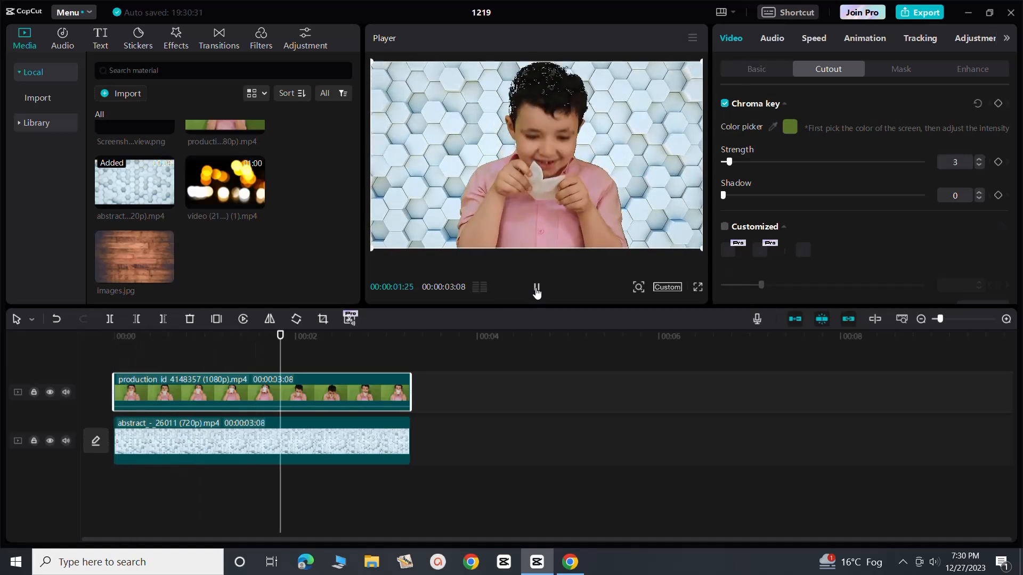
{"action": "left_click", "coordinate": [537, 290]}
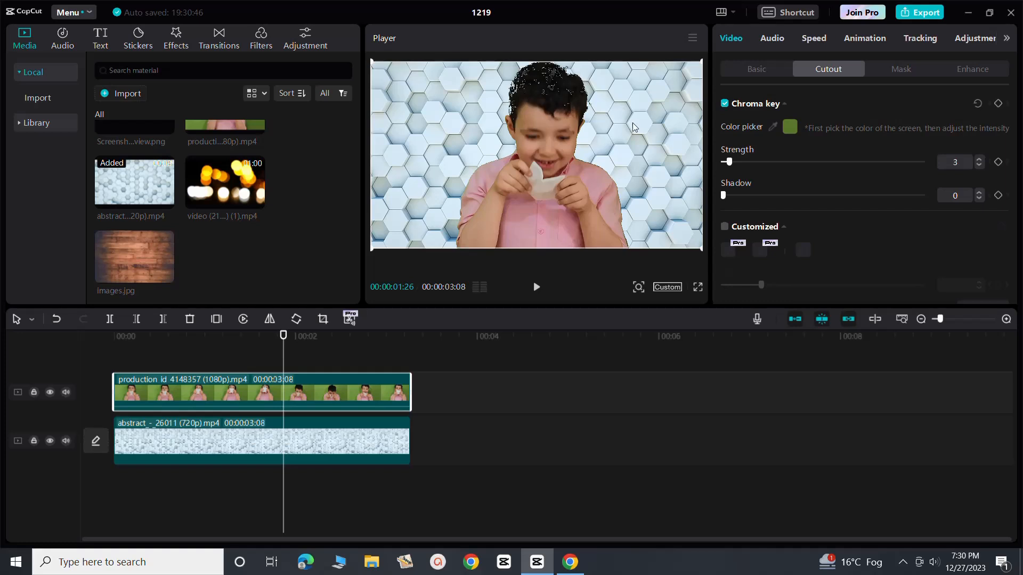
Set the boy clip's chroma key shadow to 2 and play the rest of the composite
{"action": "left_click", "coordinate": [979, 193]}
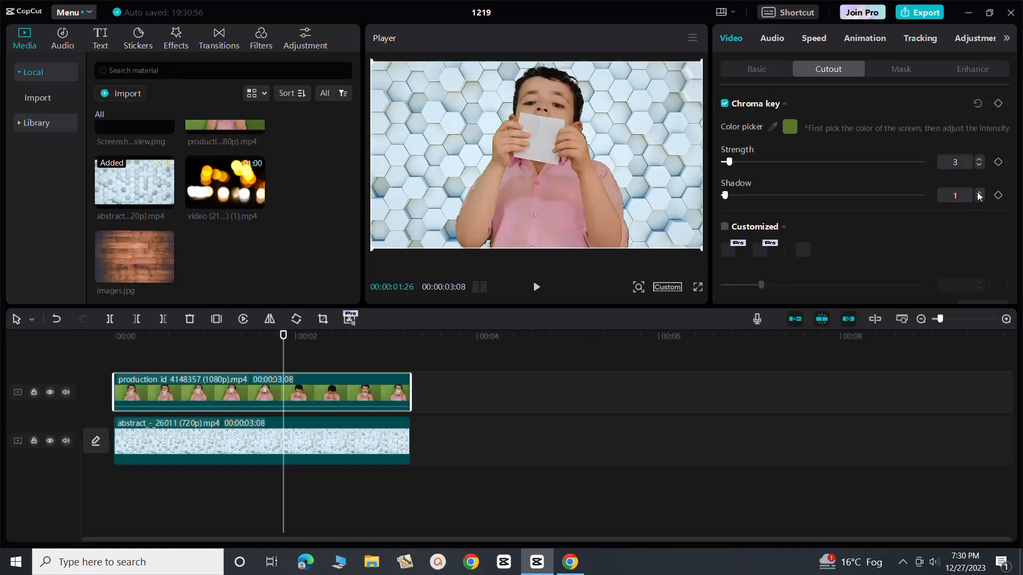
{"action": "left_click", "coordinate": [980, 194]}
{"action": "left_click", "coordinate": [139, 356]}
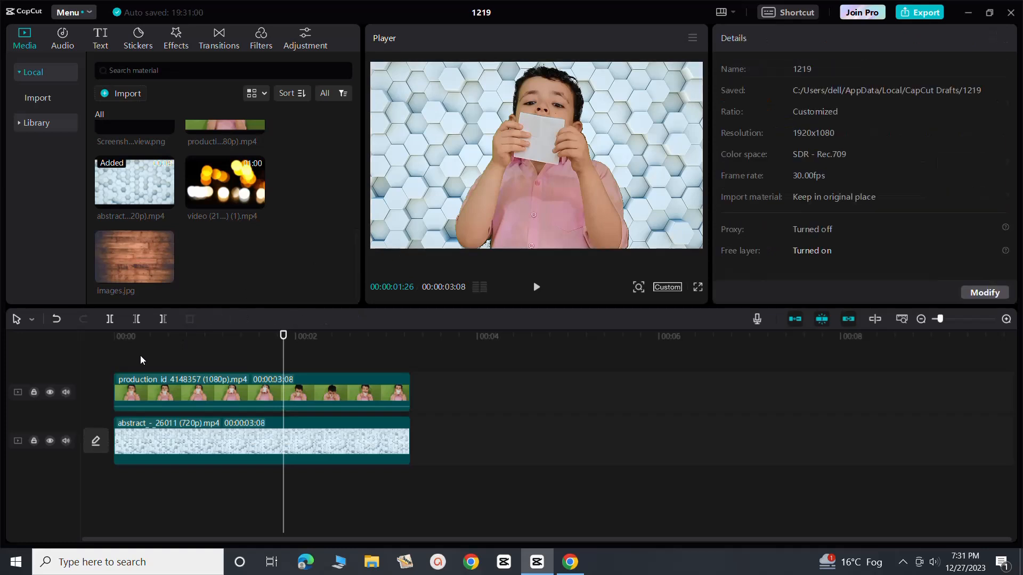
{"action": "left_click", "coordinate": [536, 288]}
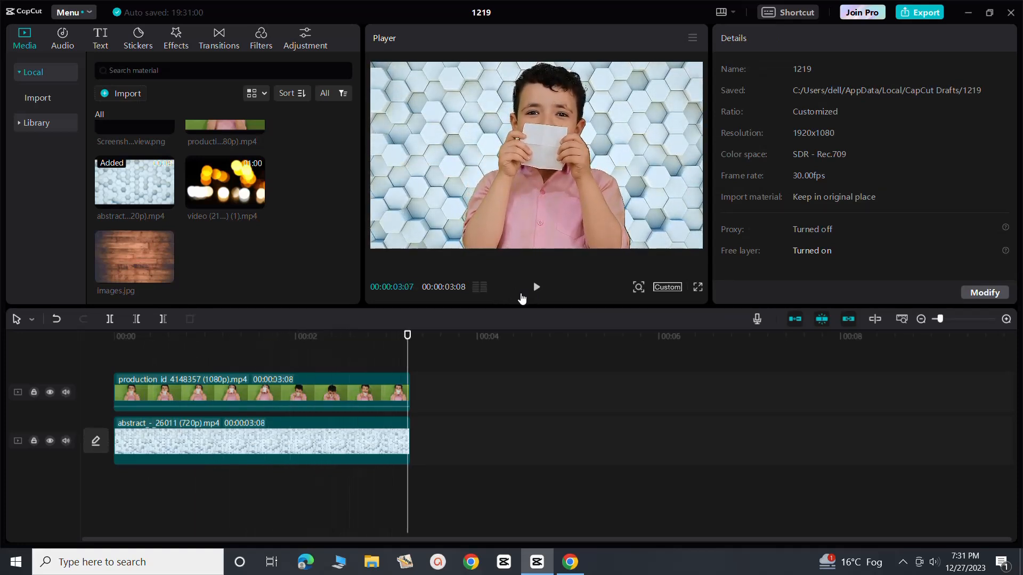
Add the red Subscribe sticker with the white bell to the timeline at 00:00:00:22
{"action": "left_click", "coordinate": [182, 364]}
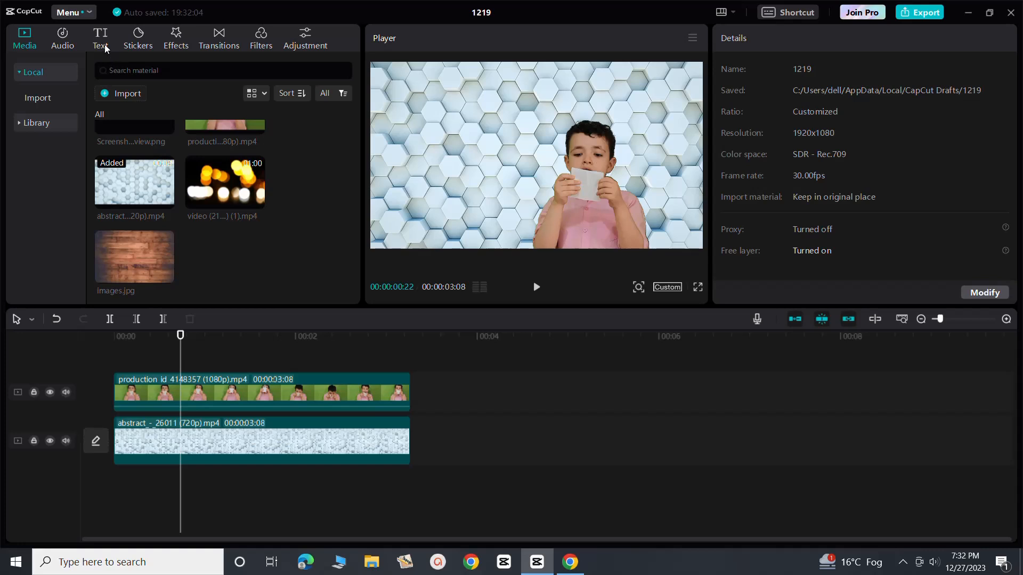
{"action": "left_click", "coordinate": [142, 46]}
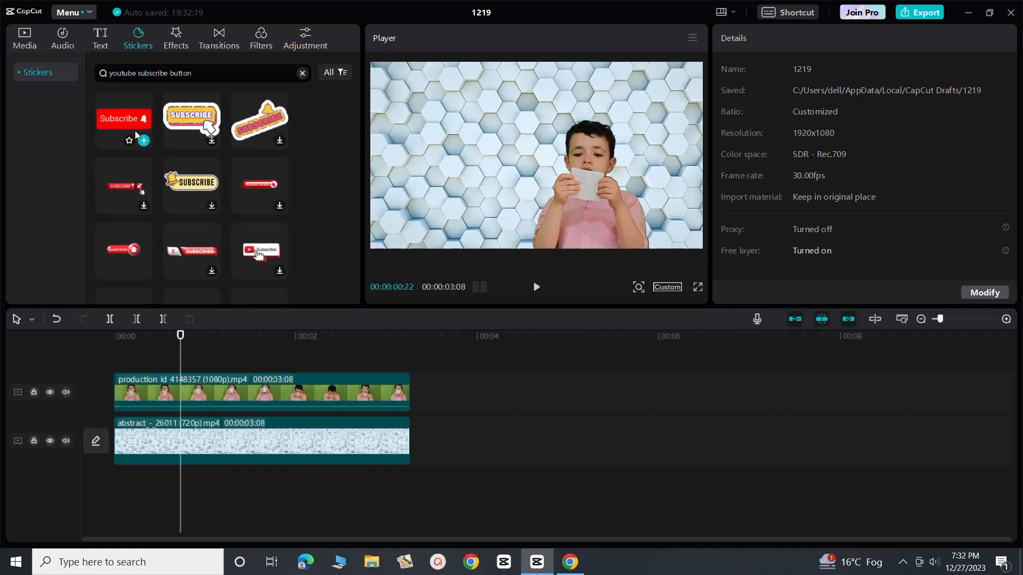
{"action": "scroll", "coordinate": [217, 173], "scroll_direction": "down", "scroll_amount": 1}
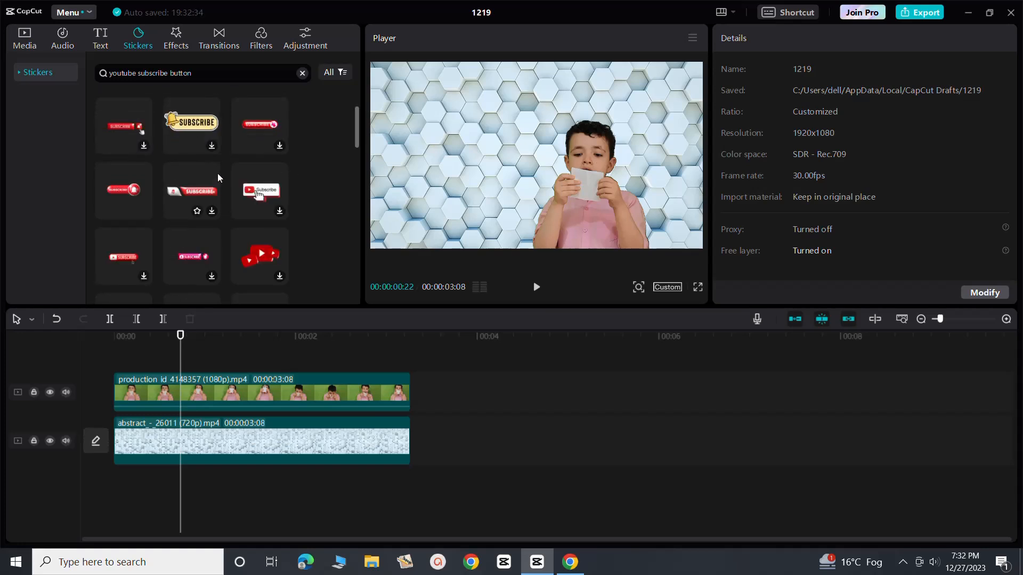
{"action": "scroll", "coordinate": [218, 174], "scroll_direction": "down", "scroll_amount": 1}
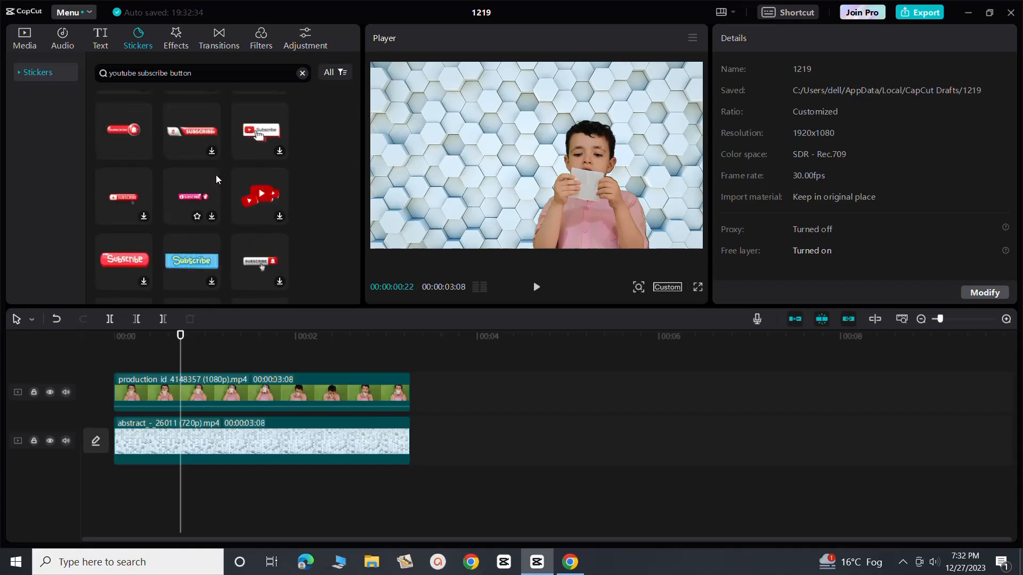
{"action": "scroll", "coordinate": [217, 176], "scroll_direction": "down", "scroll_amount": 3}
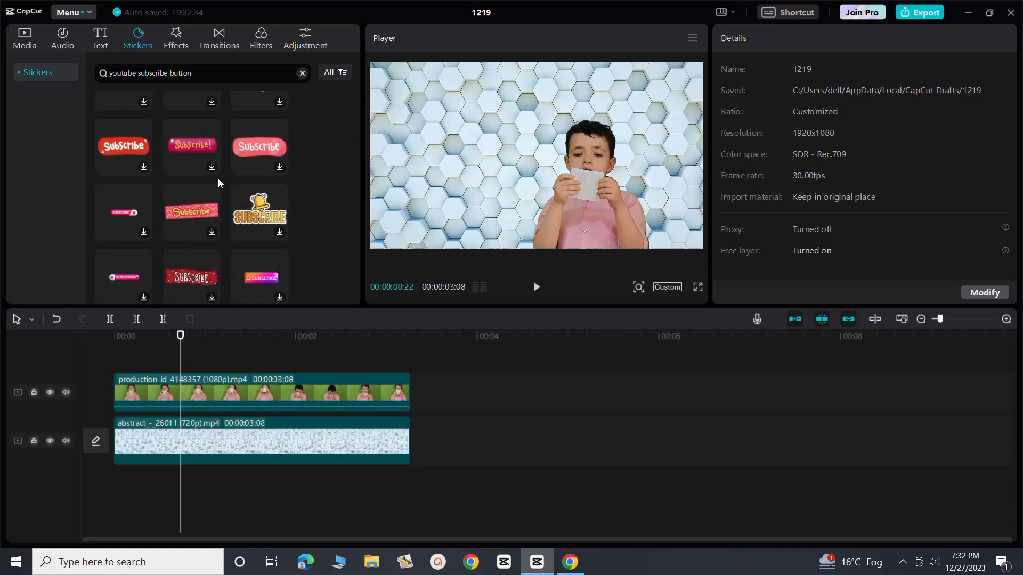
{"action": "scroll", "coordinate": [218, 179], "scroll_direction": "up", "scroll_amount": 5}
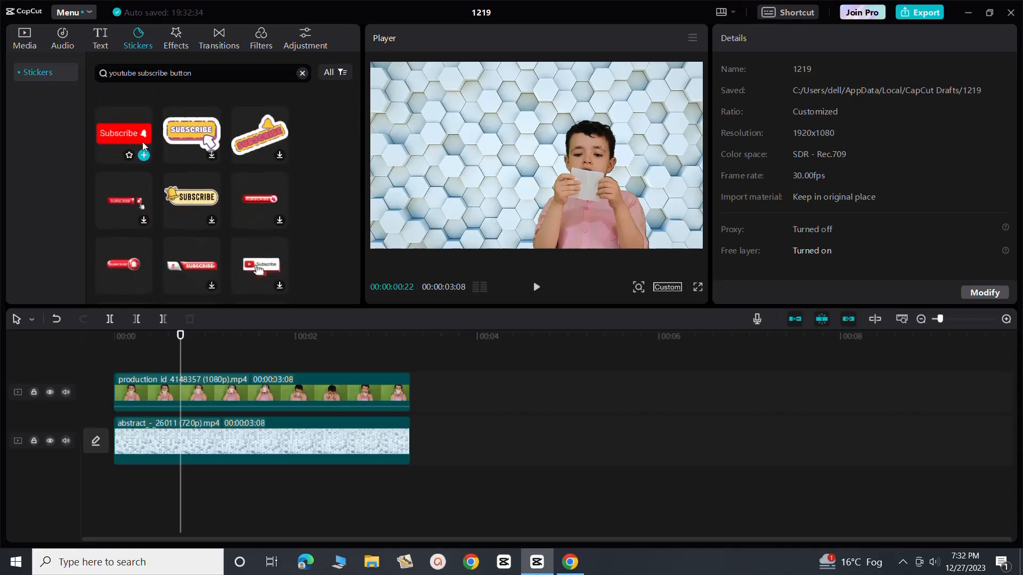
{"action": "left_click", "coordinate": [144, 155]}
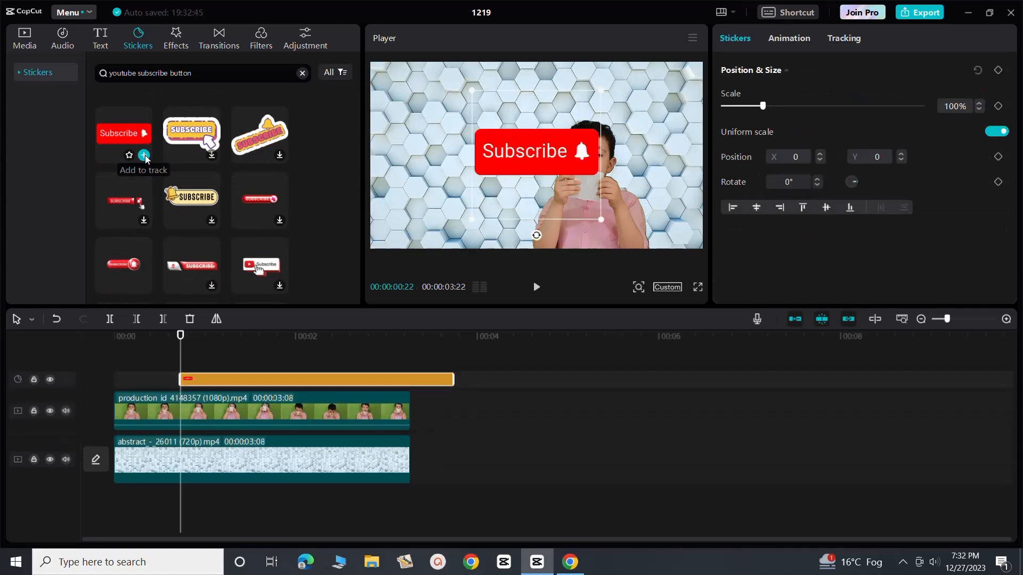
Trim the Subscribe sticker to end with the clips, scale it to about 54%, and place it in the video frame's lower-left corner
{"action": "left_click_drag", "start_coordinate": [453, 380], "coordinate": [411, 380]}
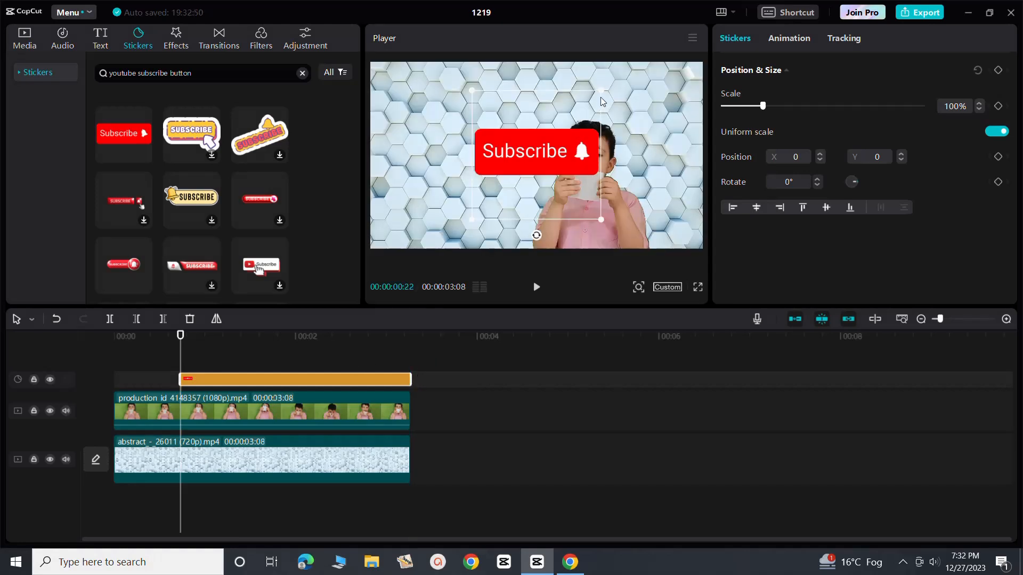
{"action": "left_click_drag", "start_coordinate": [602, 92], "coordinate": [571, 121]}
{"action": "left_click_drag", "start_coordinate": [536, 151], "coordinate": [404, 233]}
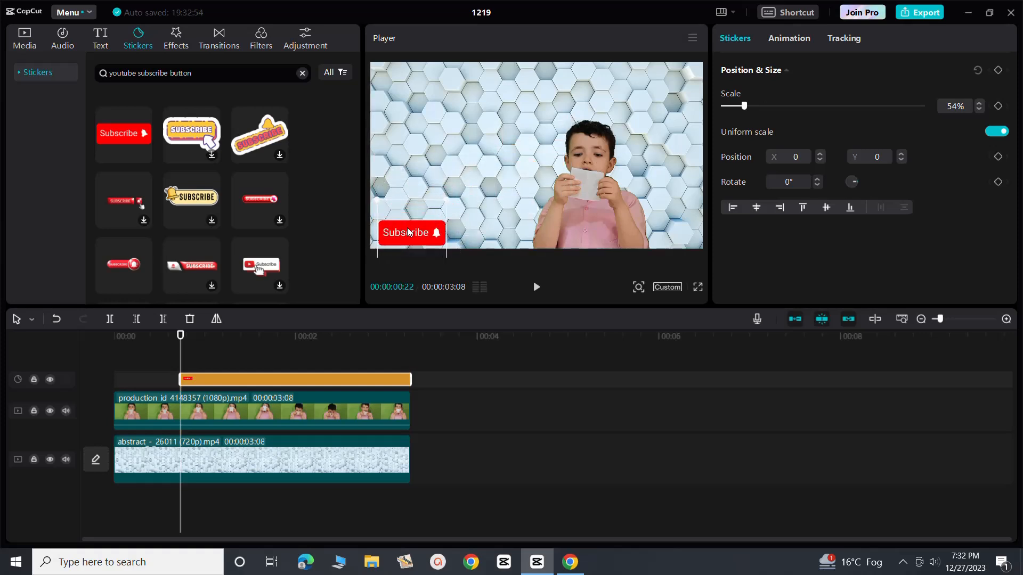
{"action": "left_click", "coordinate": [501, 204]}
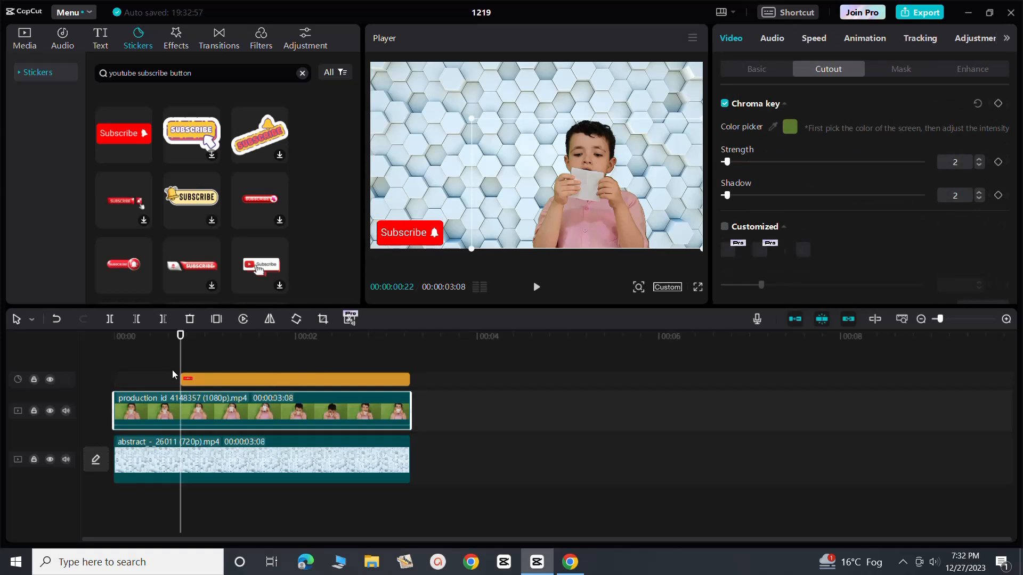
Play the finished composite with the Subscribe sticker from the beginning
{"action": "left_click", "coordinate": [117, 359]}
{"action": "left_click", "coordinate": [537, 288]}
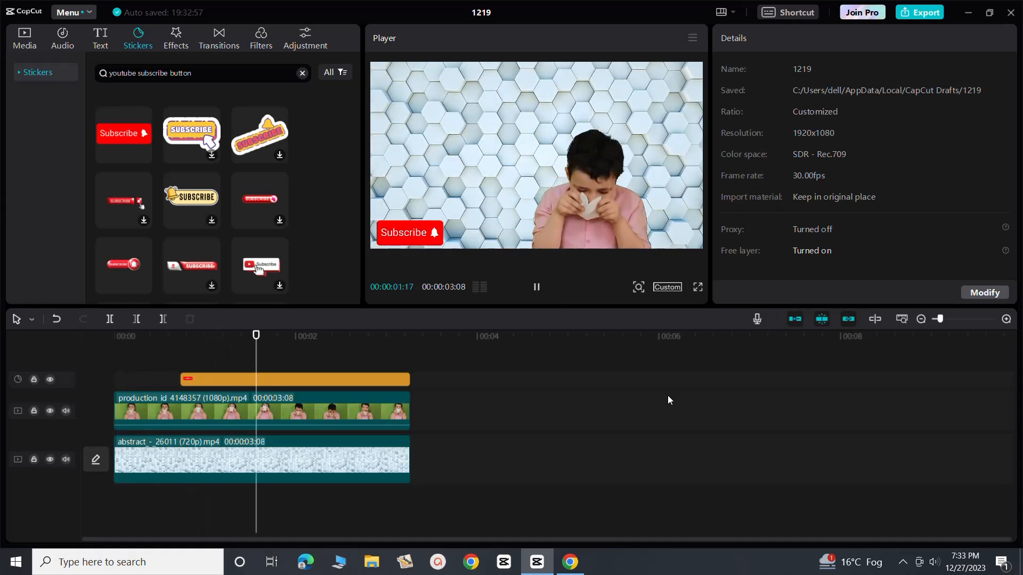
{"action": "left_click", "coordinate": [538, 289]}
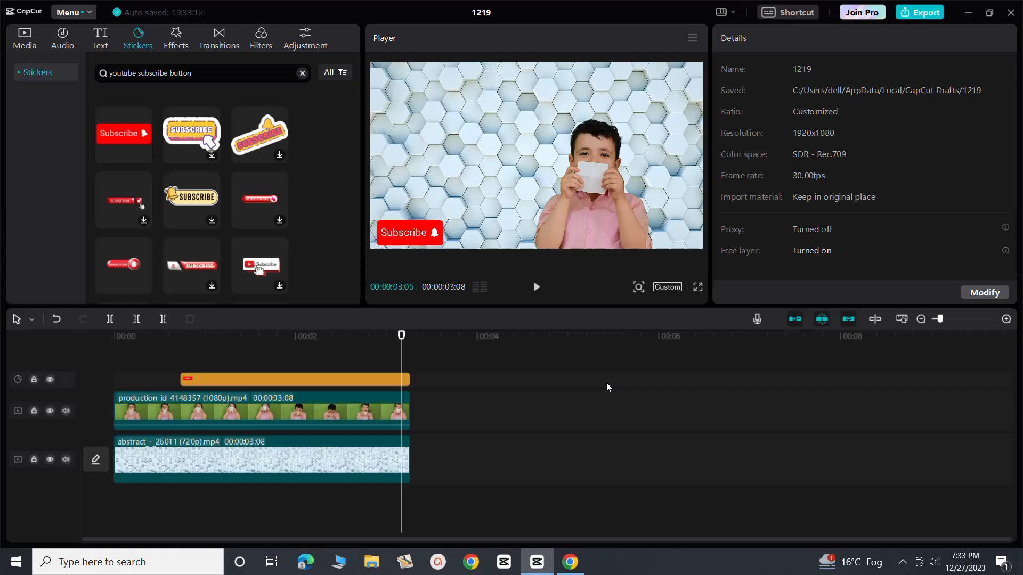
{"action": "left_click", "coordinate": [903, 562]}
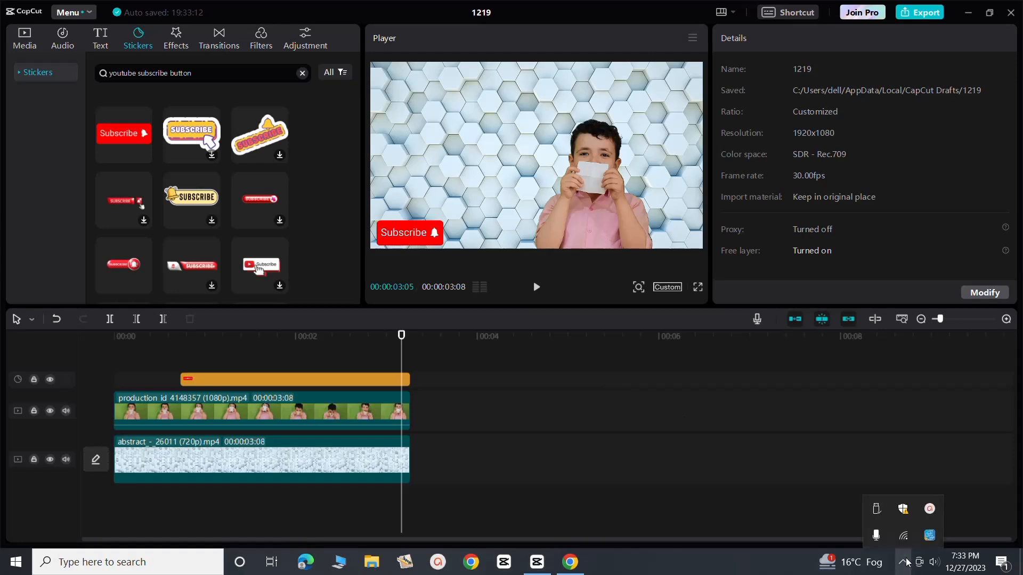